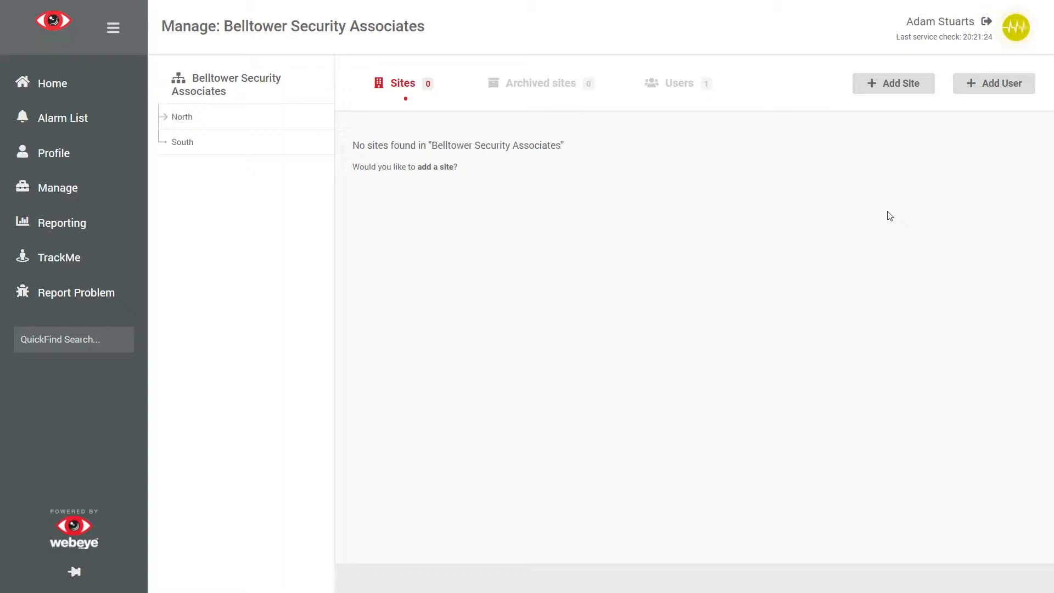
# - Open the subscriptions of the Car Park site in the VersProtect group under North
pyautogui.click(272, 125)
pyautogui.click(272, 126)
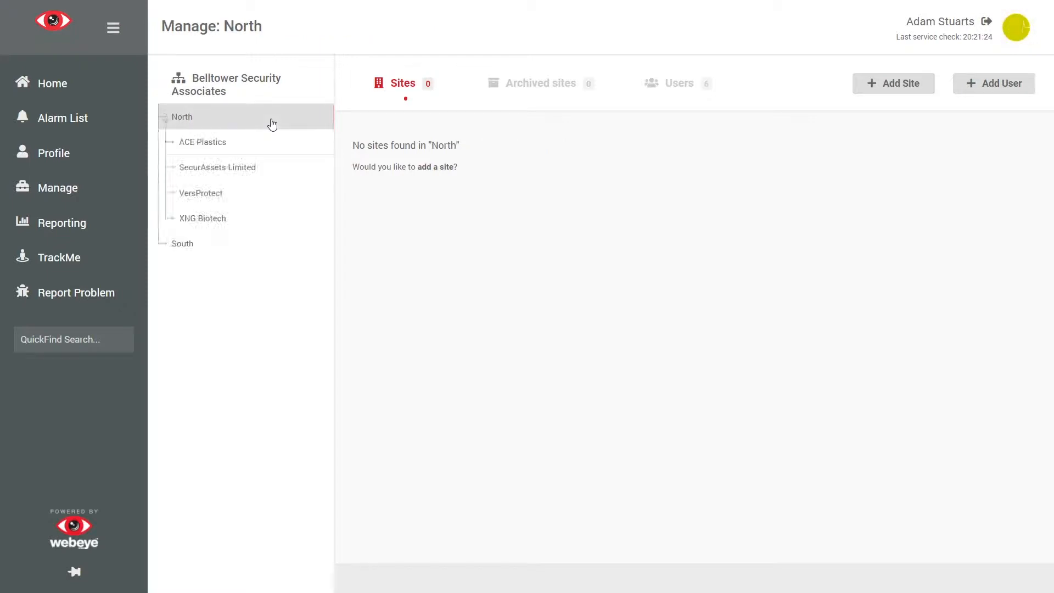
pyautogui.click(288, 196)
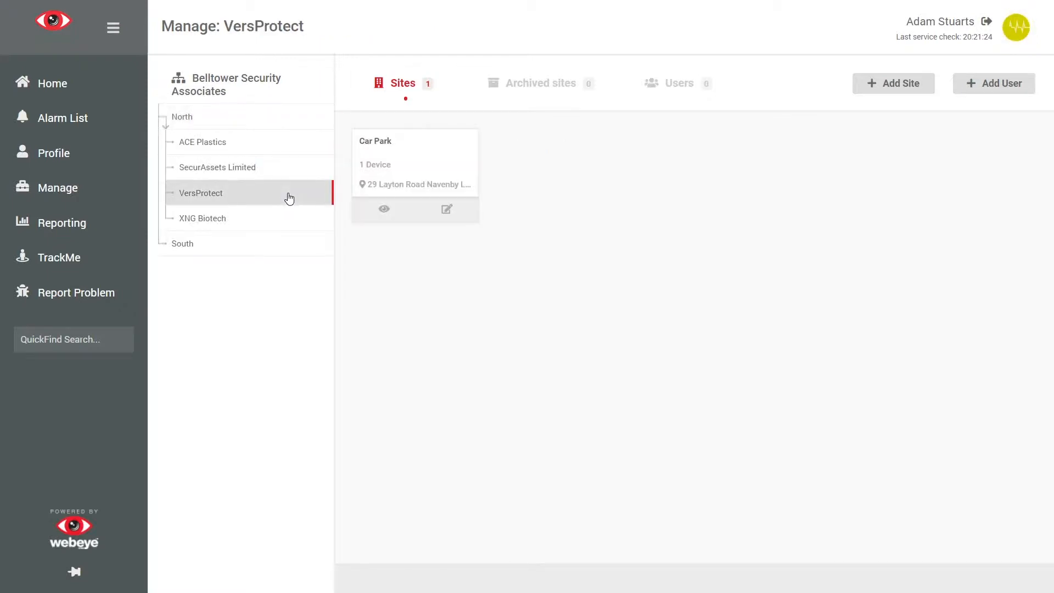
pyautogui.click(386, 210)
pyautogui.click(385, 209)
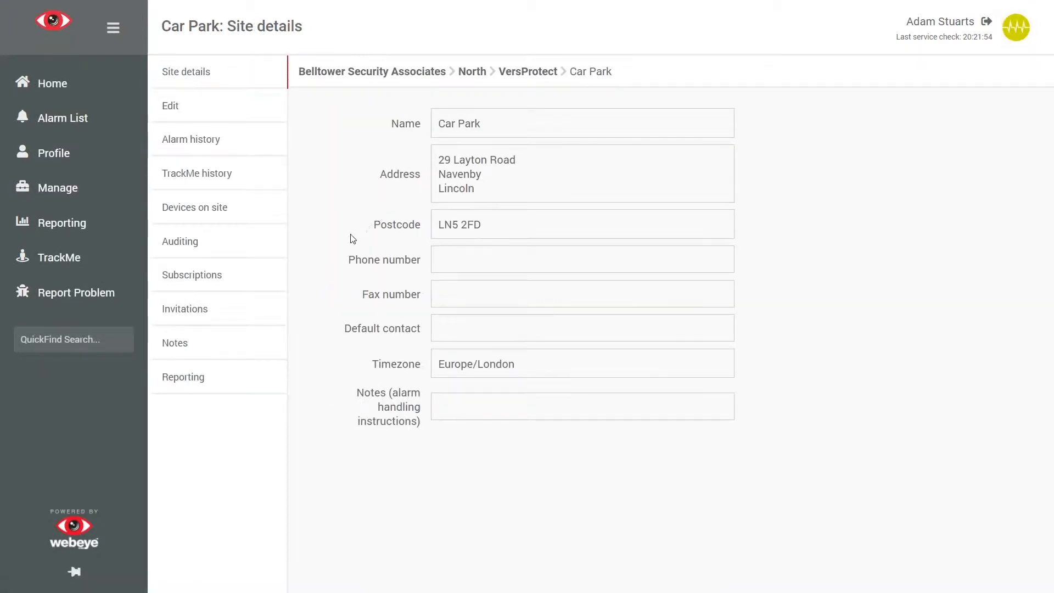
pyautogui.click(250, 282)
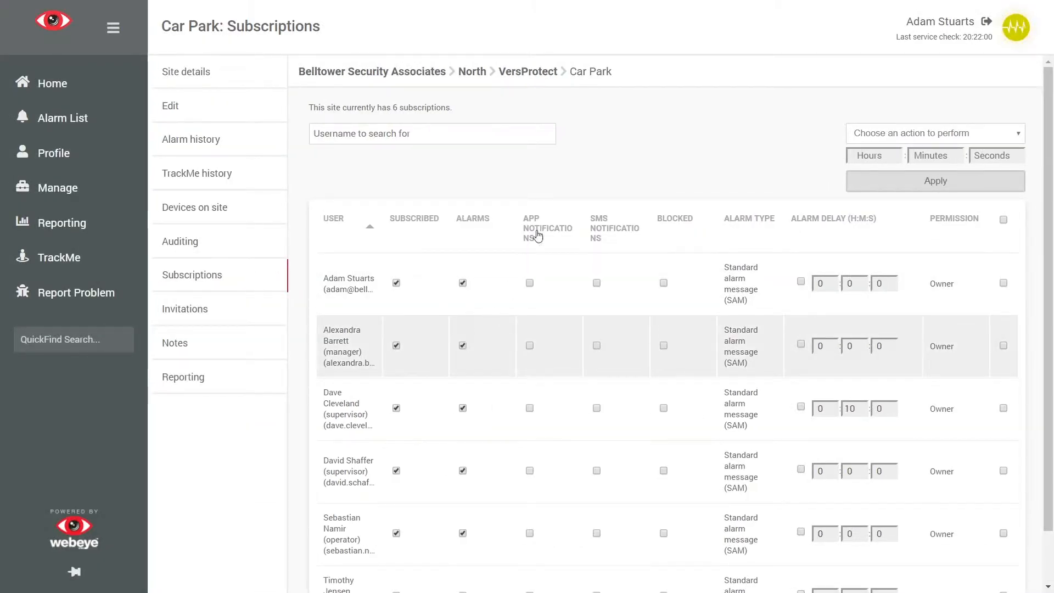
# - Search for the unsubscribed operator by surname and subscribe them to the Car Park site
pyautogui.click(519, 130)
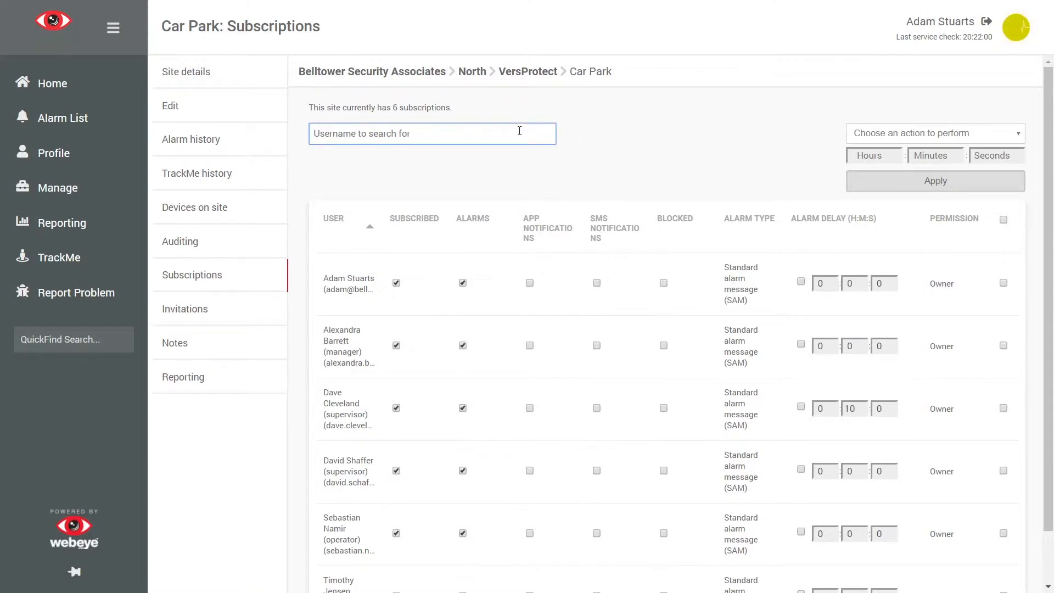
pyautogui.write('malik')
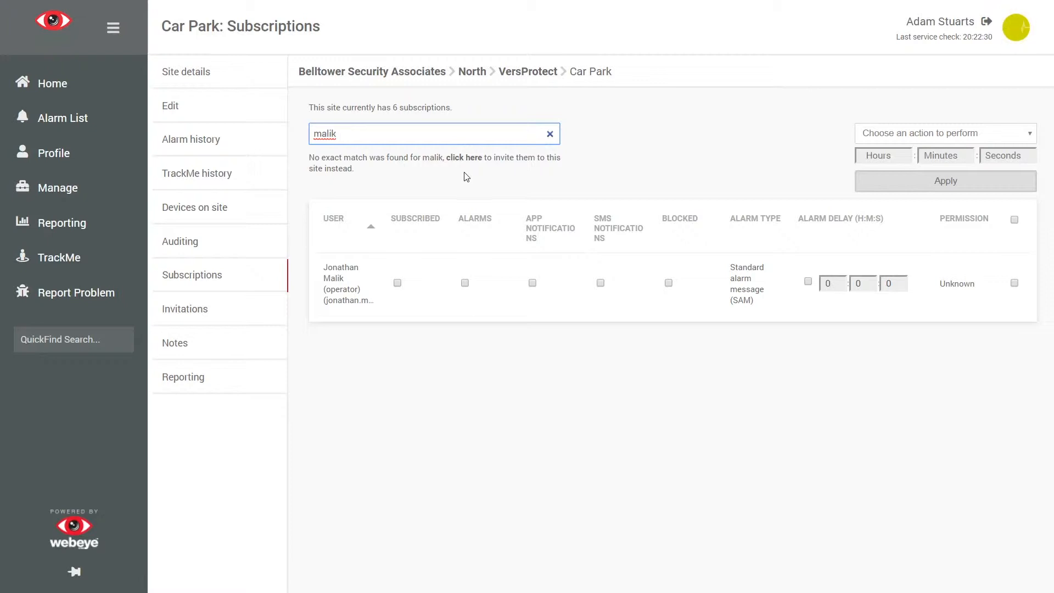
pyautogui.click(399, 285)
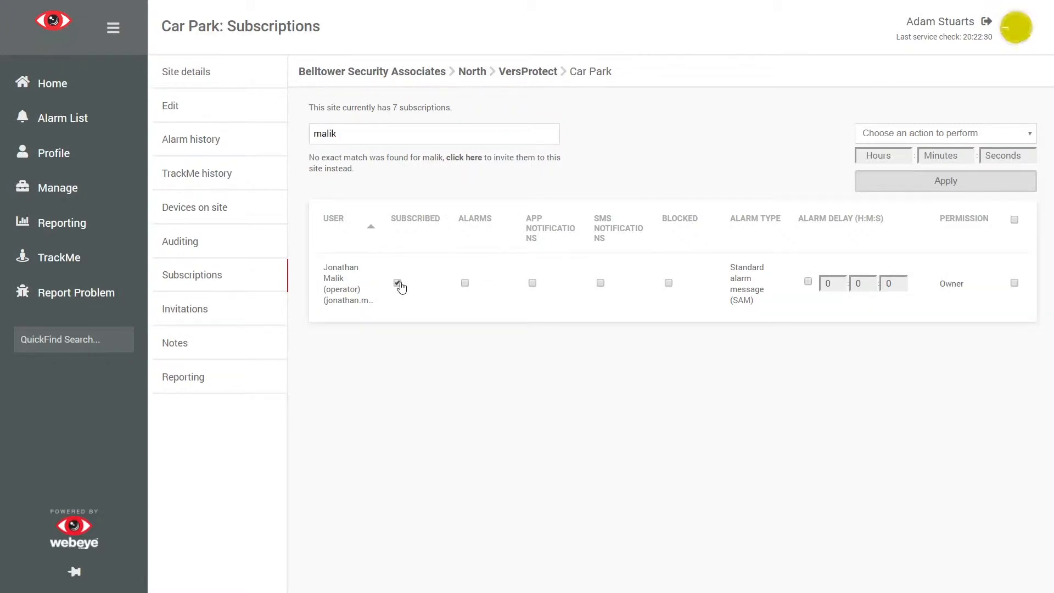
# - In the full subscription list, enable alarms, app notifications and SMS notifications for the newly subscribed operator
pyautogui.click(237, 275)
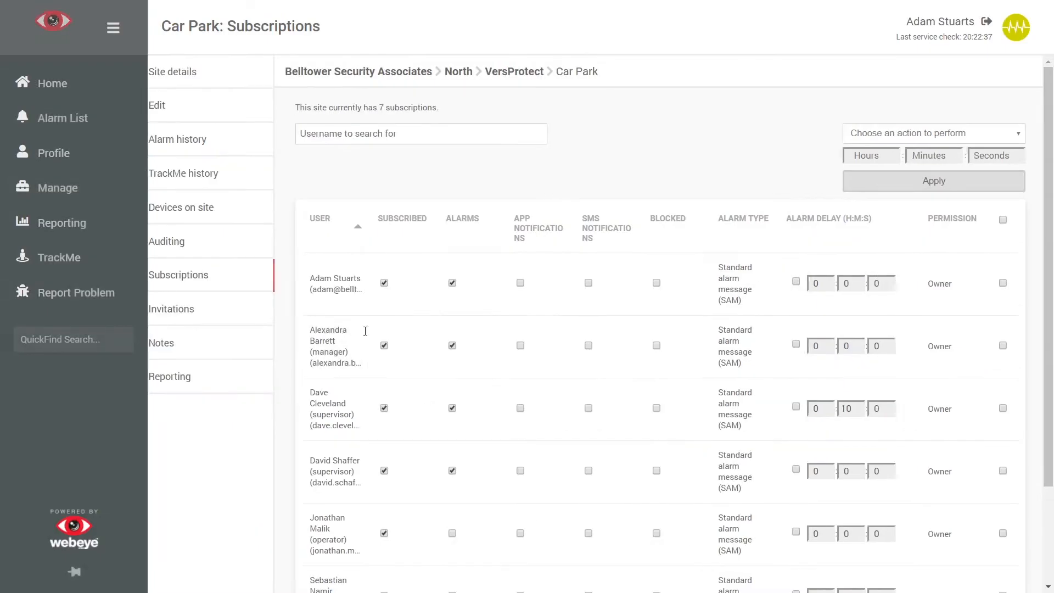
pyautogui.scroll(-2, 406, 360)
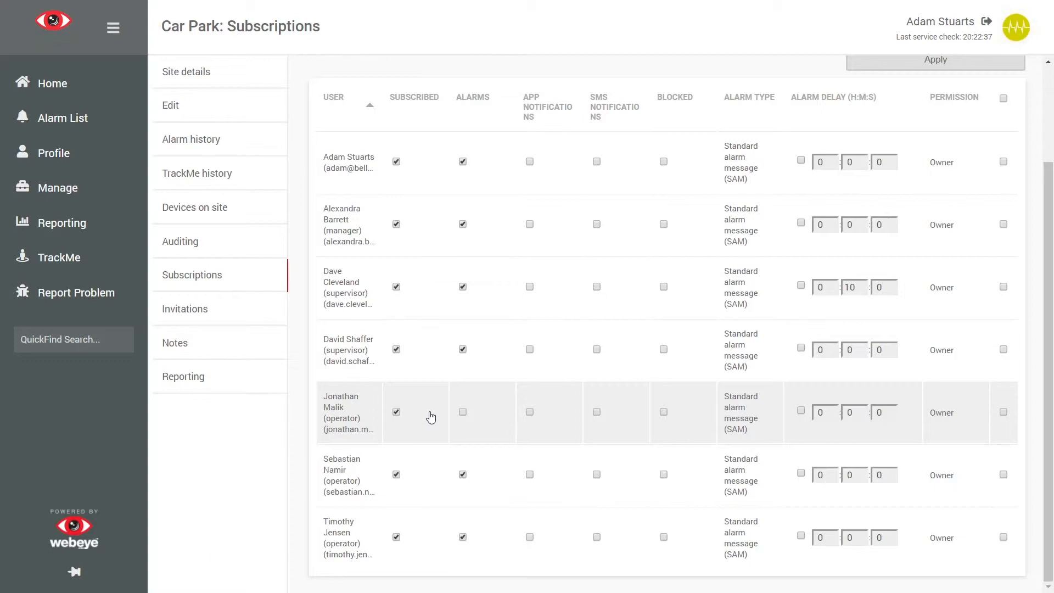
pyautogui.click(463, 413)
pyautogui.click(530, 414)
pyautogui.scroll(1, 548, 429)
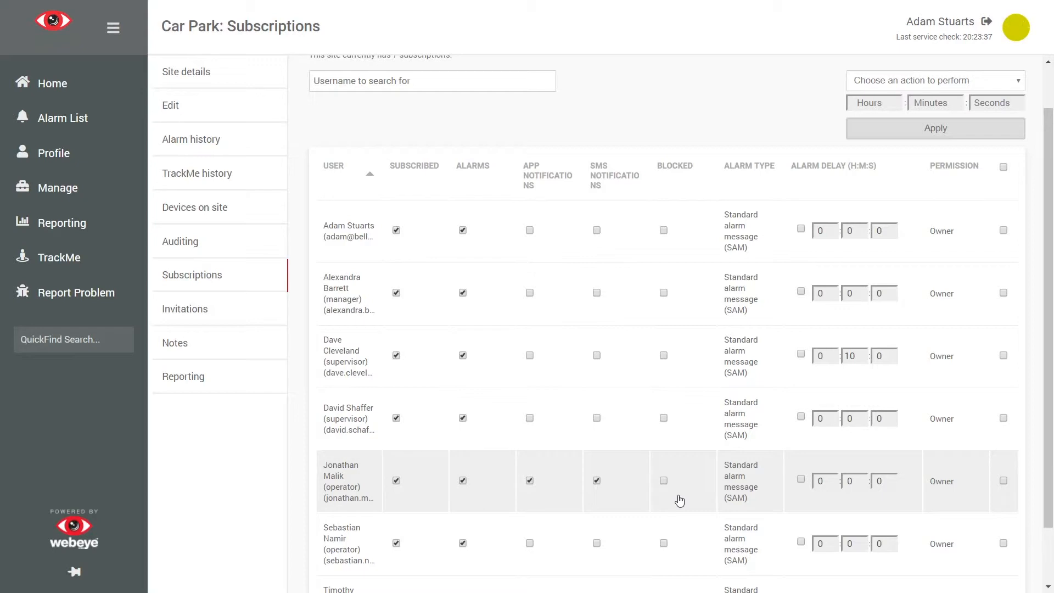
# - Toggle the new operator's alarm type to WEM and back to SAM, and override their alarm delay with 3 minutes
pyautogui.click(760, 507)
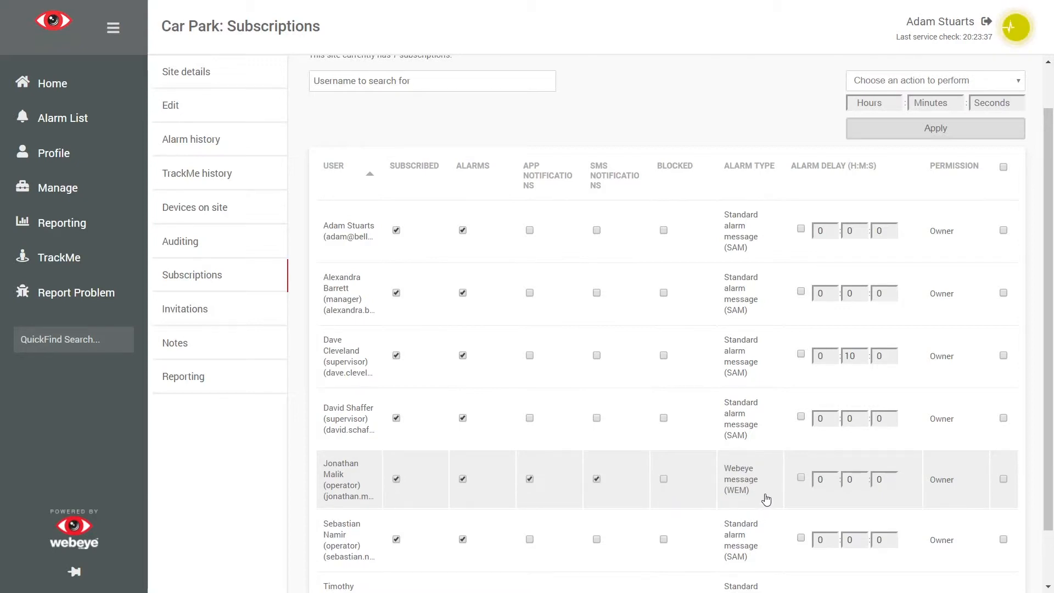
pyautogui.click(767, 500)
pyautogui.click(801, 478)
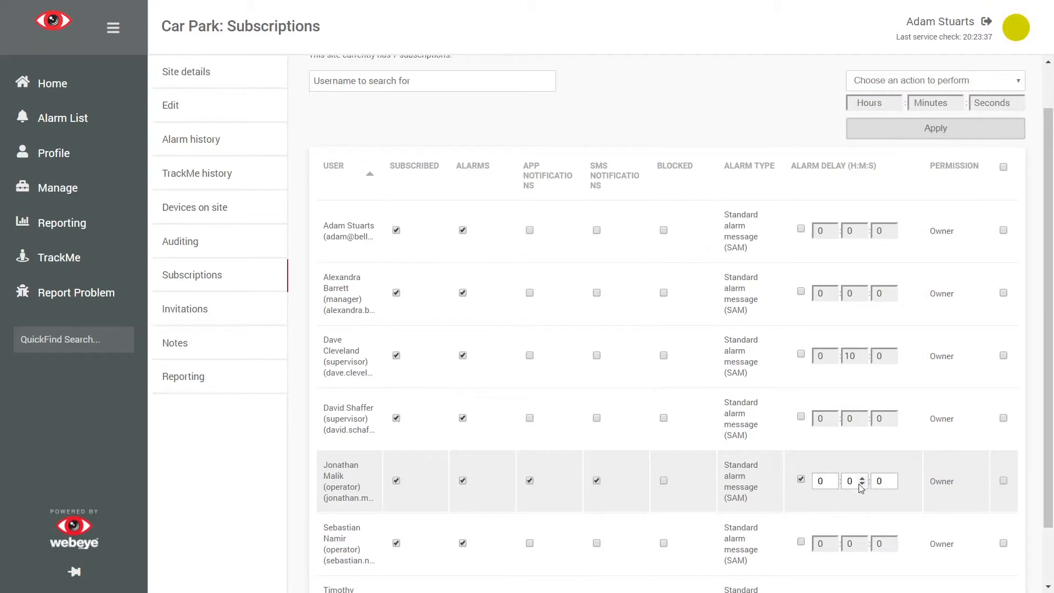
pyautogui.click(862, 479)
pyautogui.click(862, 479)
pyautogui.click(862, 478)
pyautogui.click(903, 498)
# - Select all users subscribed to the site and apply the Enable app action to them
pyautogui.click(1005, 420)
pyautogui.click(1003, 357)
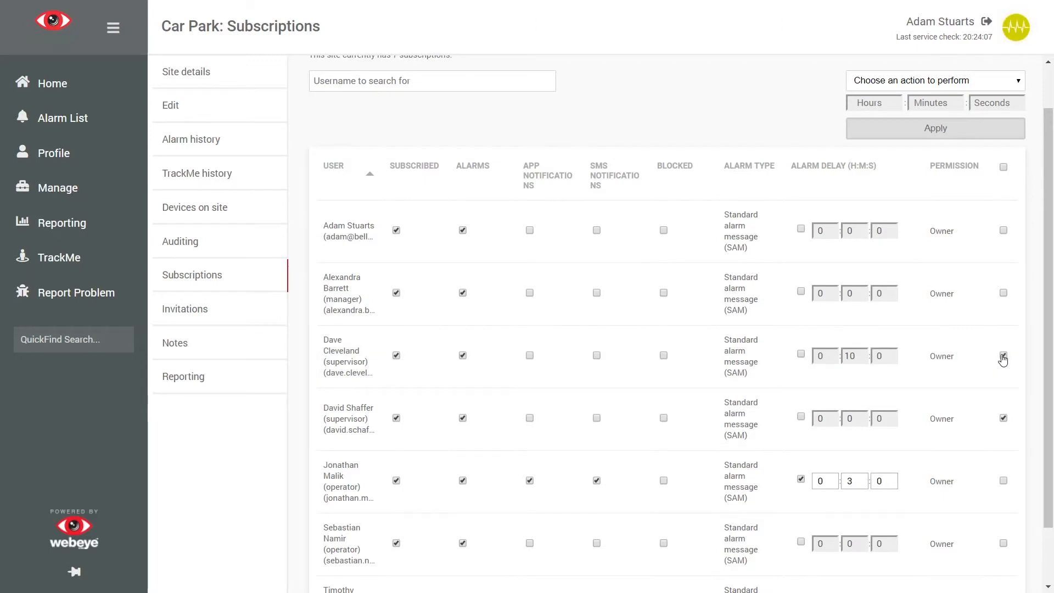
pyautogui.click(1004, 168)
pyautogui.click(978, 81)
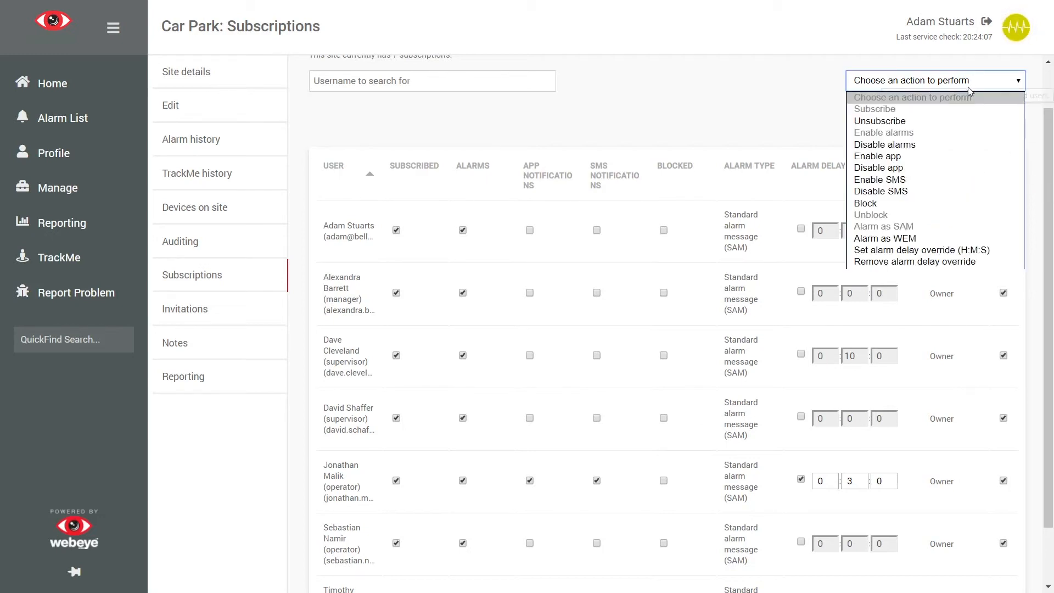
pyautogui.click(909, 157)
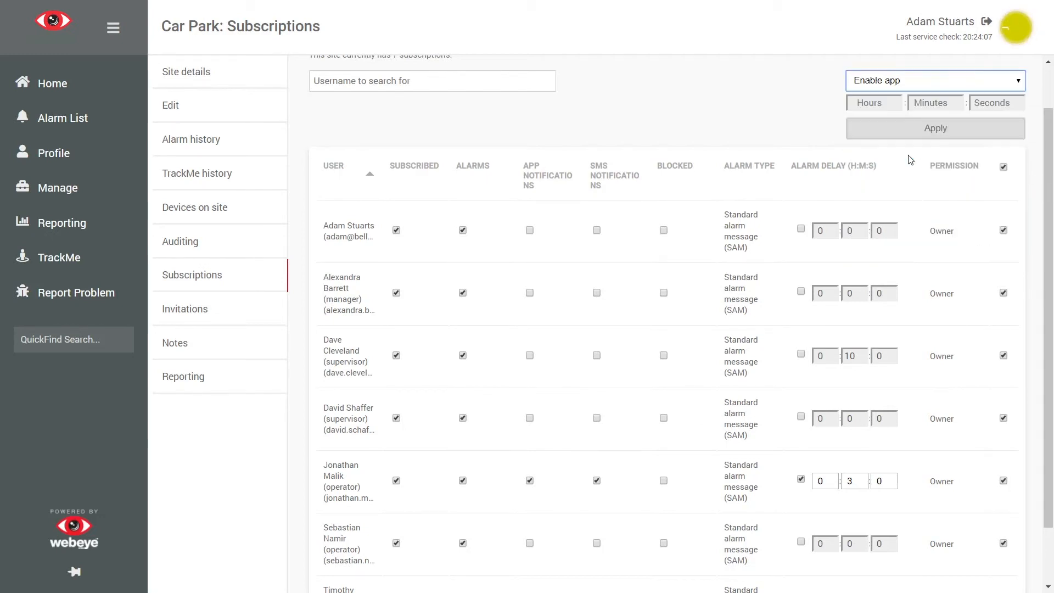
pyautogui.click(961, 132)
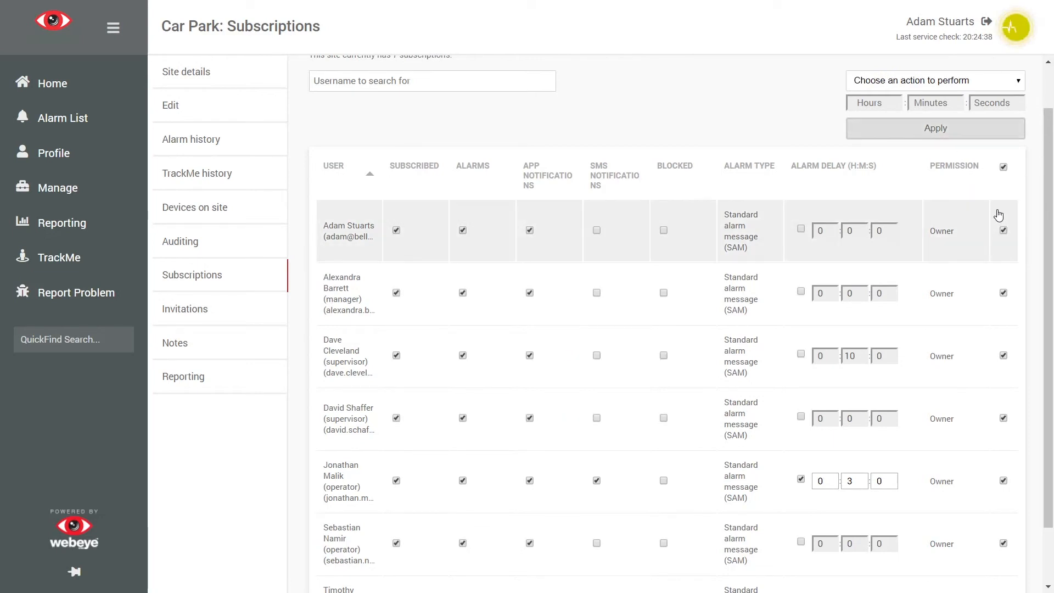
# - View the site subscriptions of the logged-in user's own profile
pyautogui.click(73, 160)
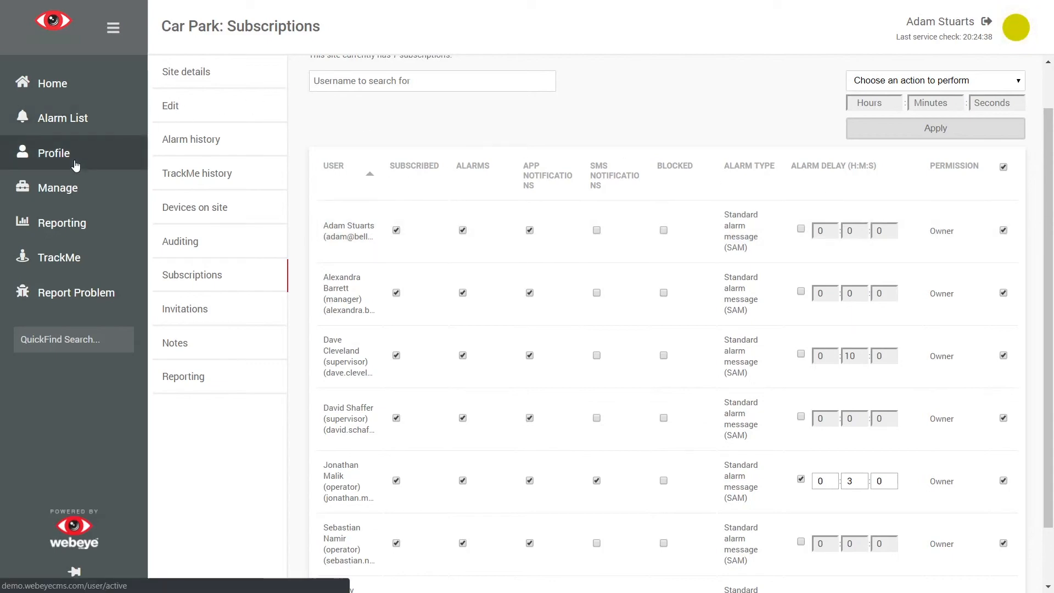
pyautogui.click(202, 207)
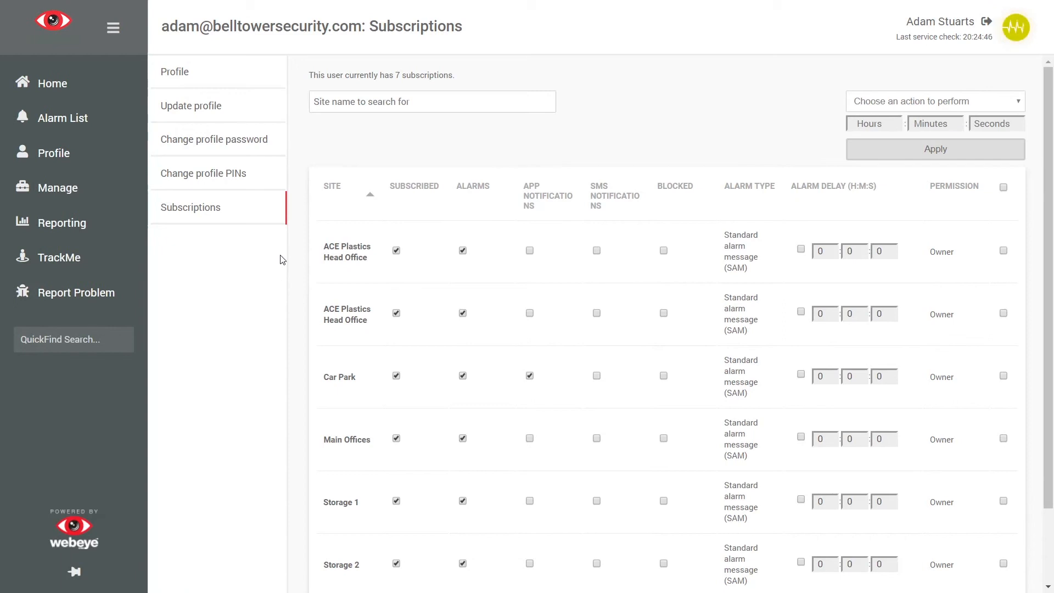
# - View the site subscriptions of the manager among the North group's users
pyautogui.click(99, 190)
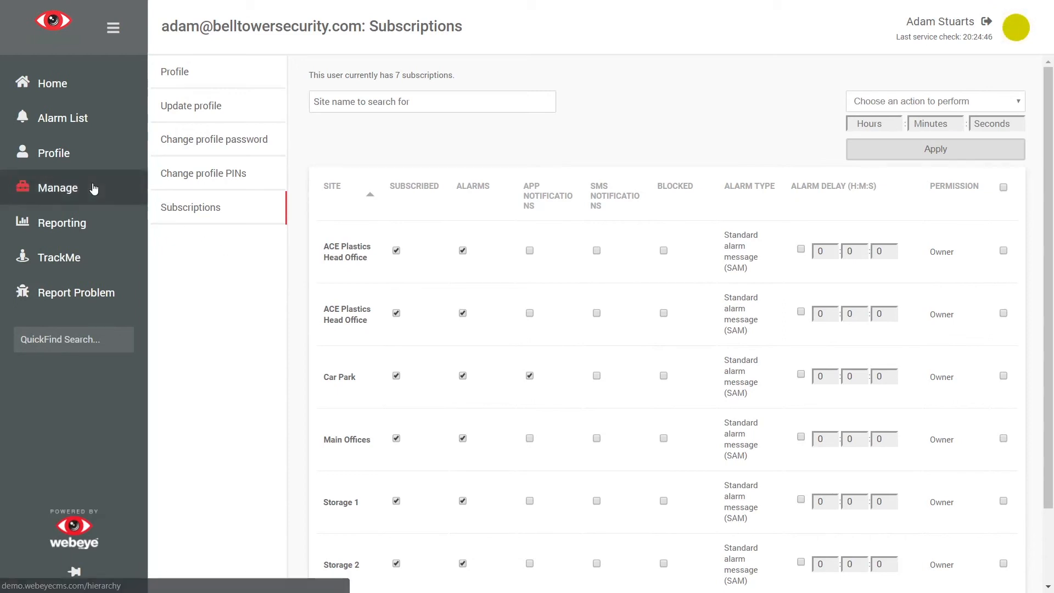
pyautogui.click(219, 116)
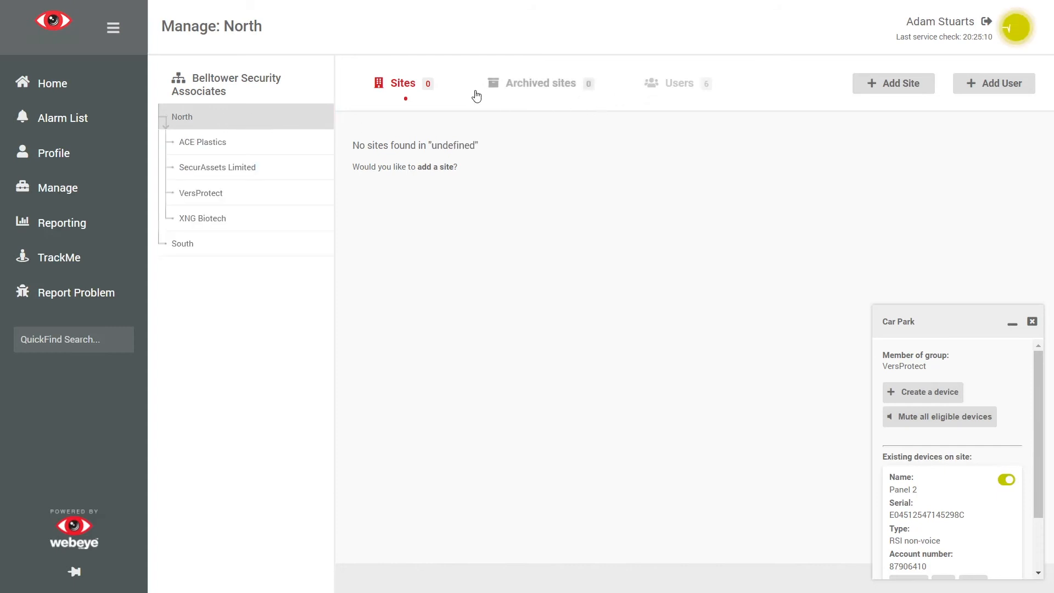
pyautogui.click(668, 88)
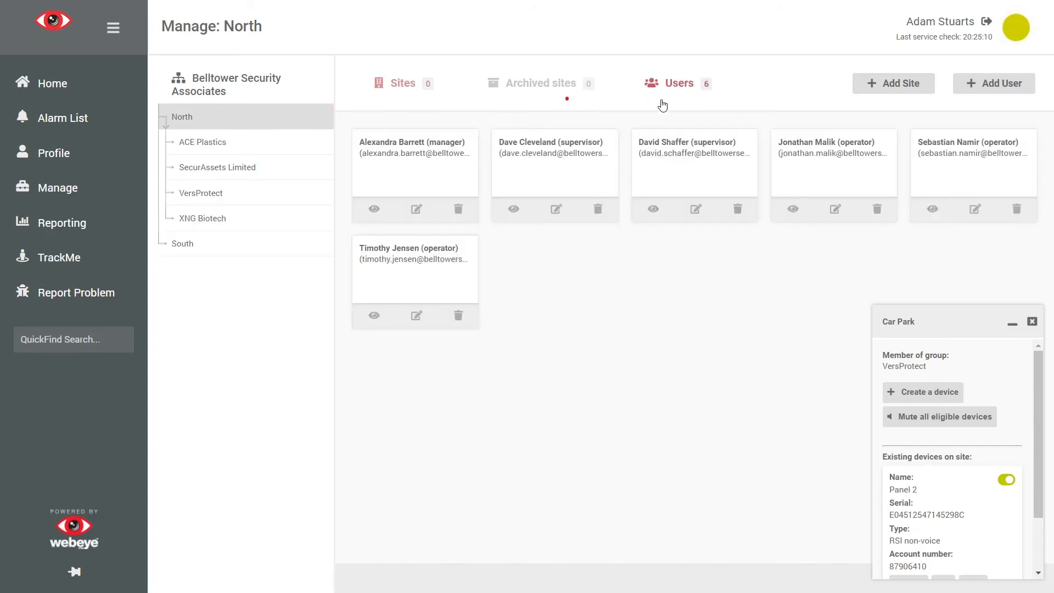
pyautogui.click(374, 210)
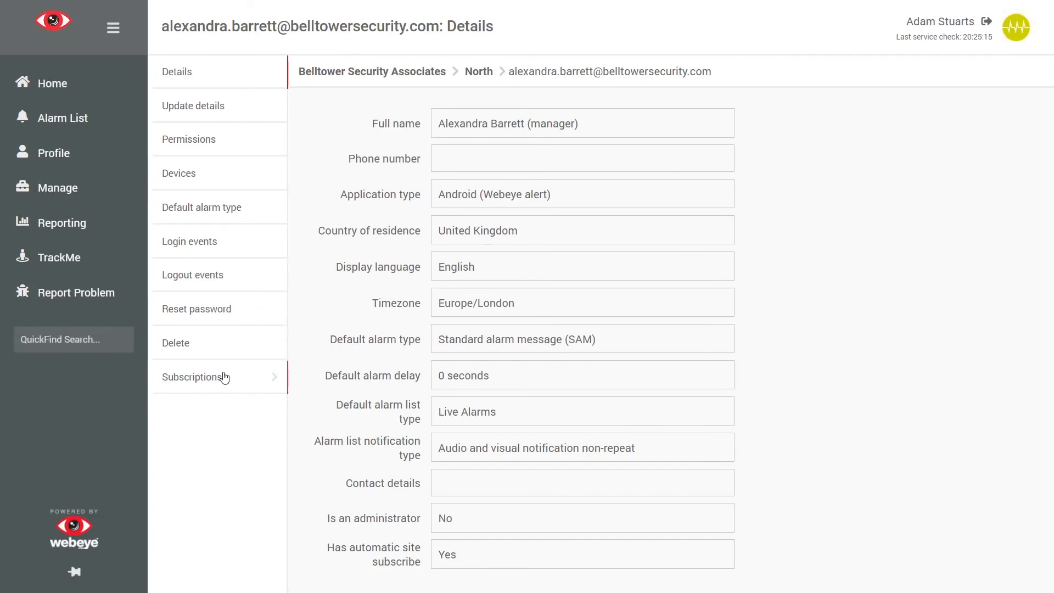
pyautogui.click(224, 378)
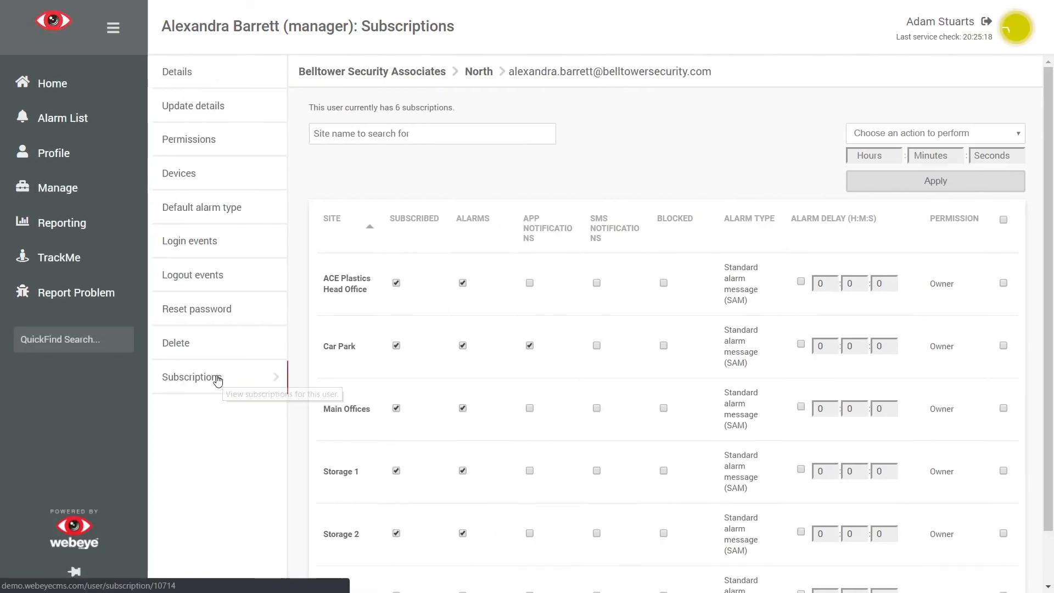